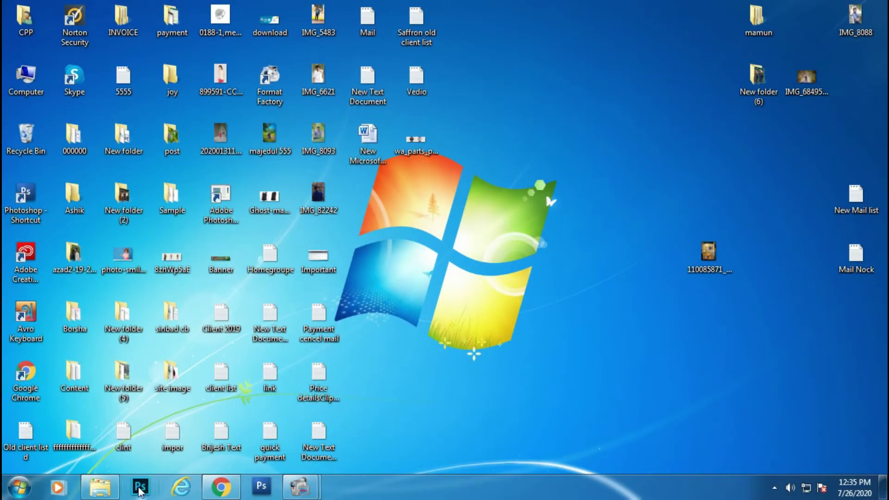
- Launch Photoshop from the Windows taskbar
left_click(139, 489)
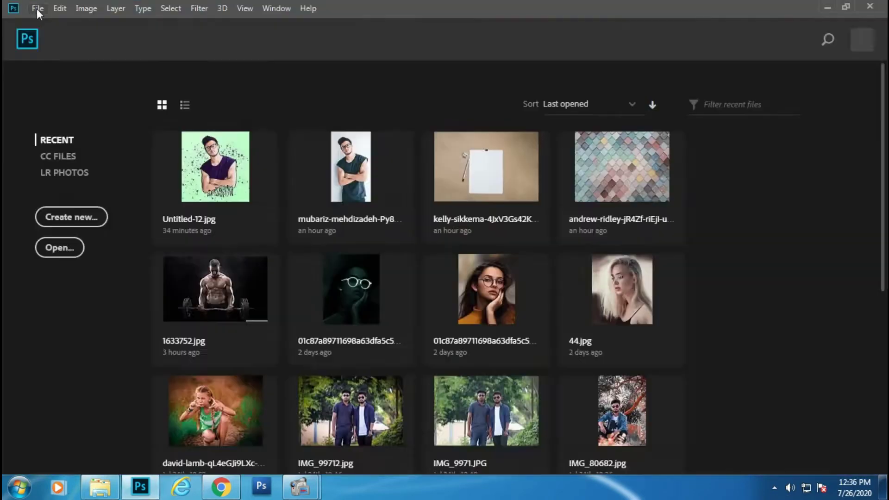
- Create a blank 1316 × 1600 px, 300 ppi document and close the floating panel
left_click(37, 9)
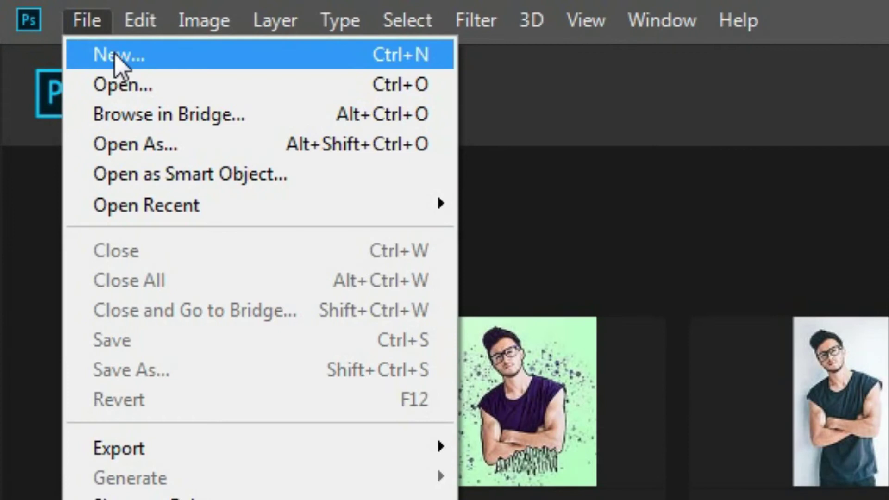
left_click(46, 22)
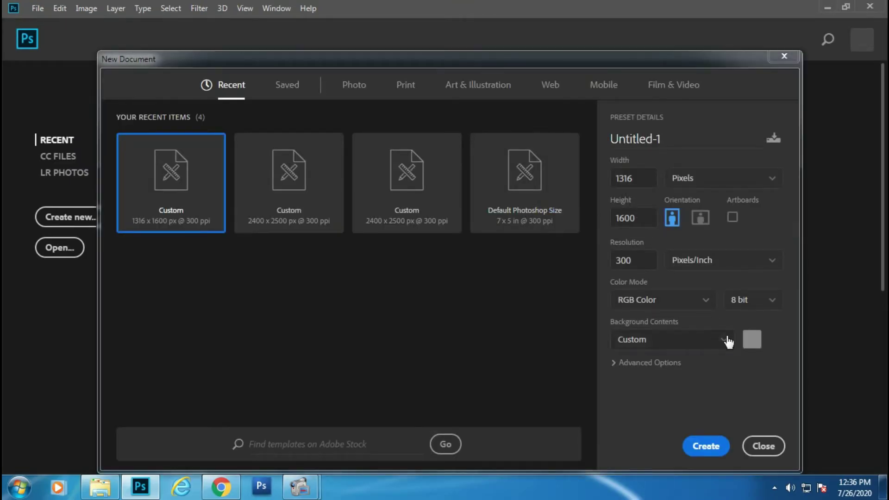
left_click(706, 445)
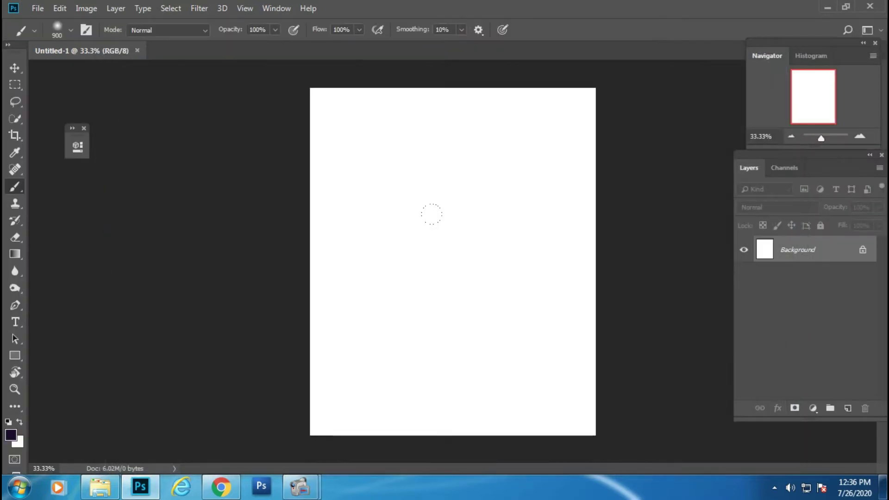
left_click(84, 129)
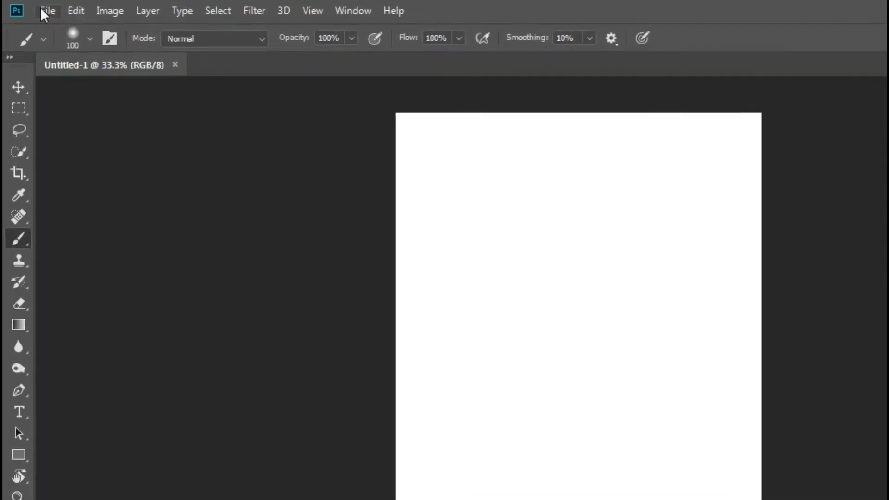
- Place the glowing triangle image '00 4' as a linked file
left_click(37, 8)
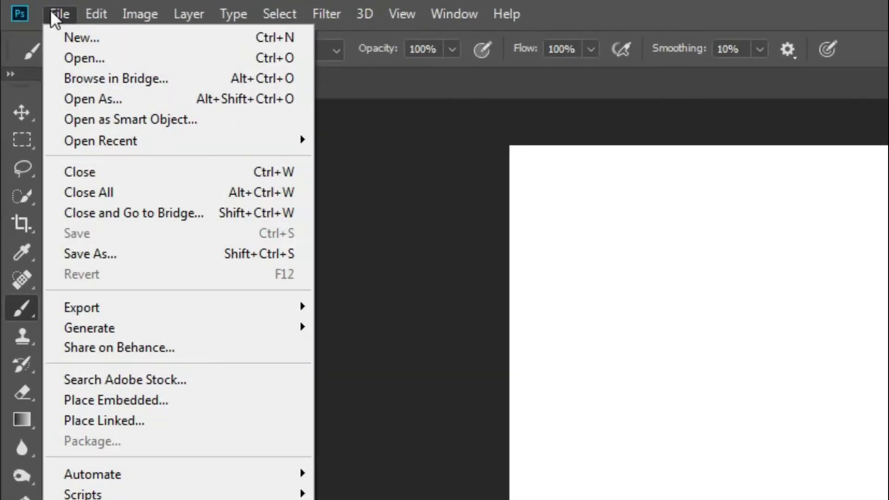
left_click(115, 255)
left_click(154, 115)
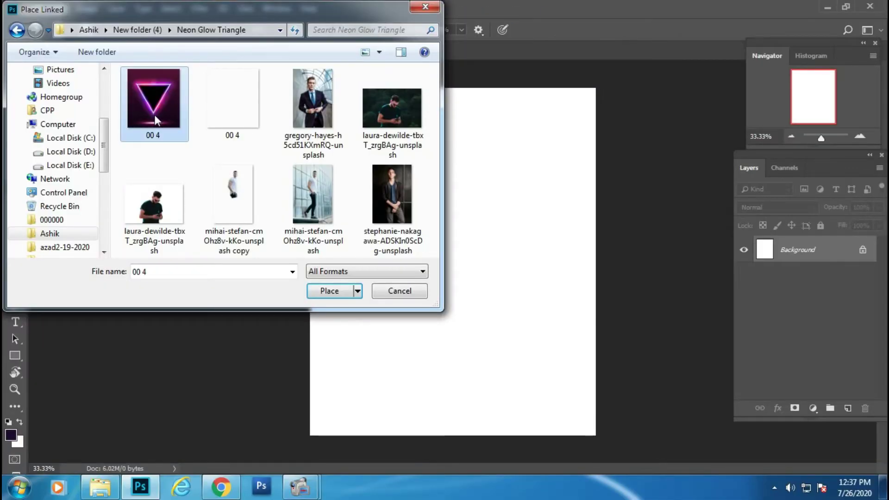
left_click(335, 296)
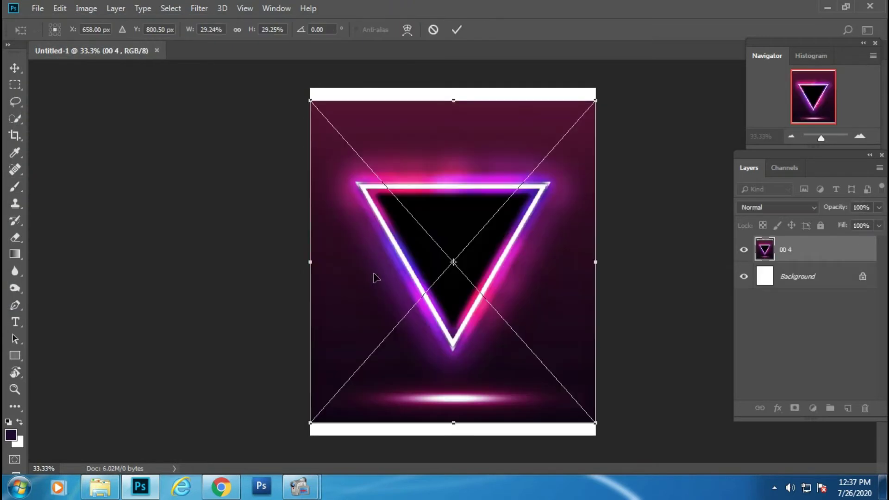
- Stretch the triangle image to fill the whole canvas and commit the transform
left_click_drag(453, 100, 453, 88)
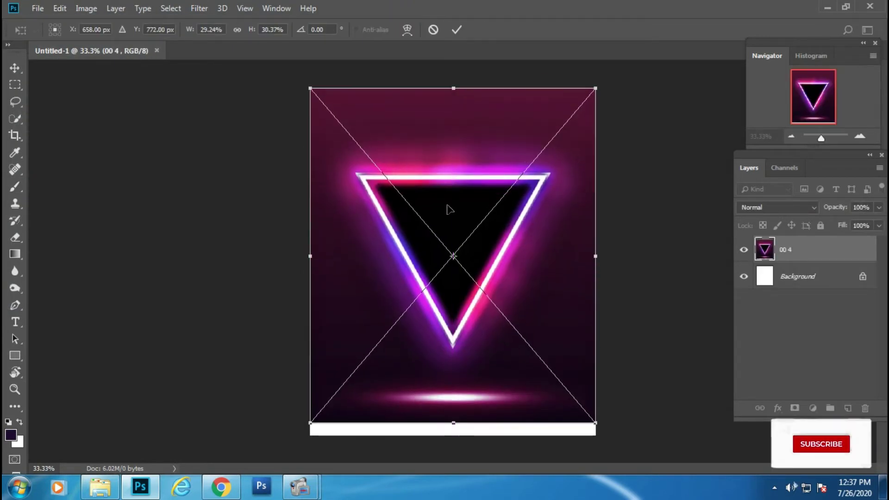
left_click_drag(453, 422, 458, 428)
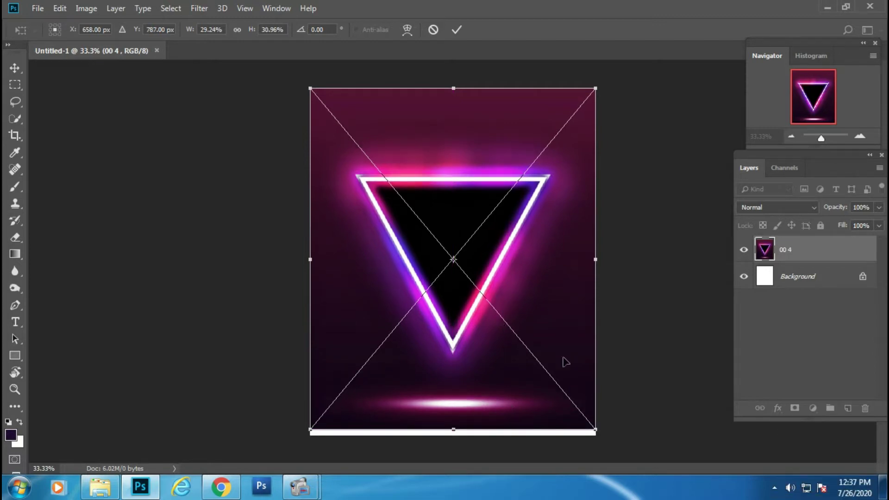
left_click_drag(597, 429, 612, 449)
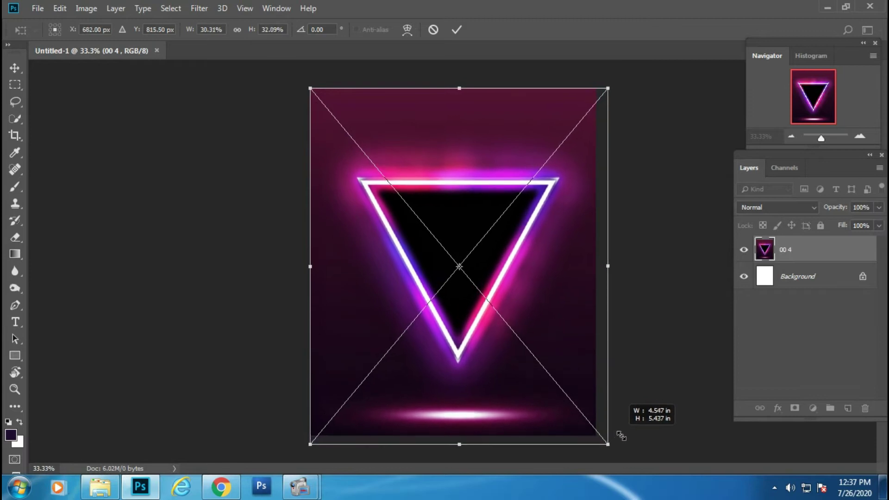
left_click_drag(515, 285, 512, 274)
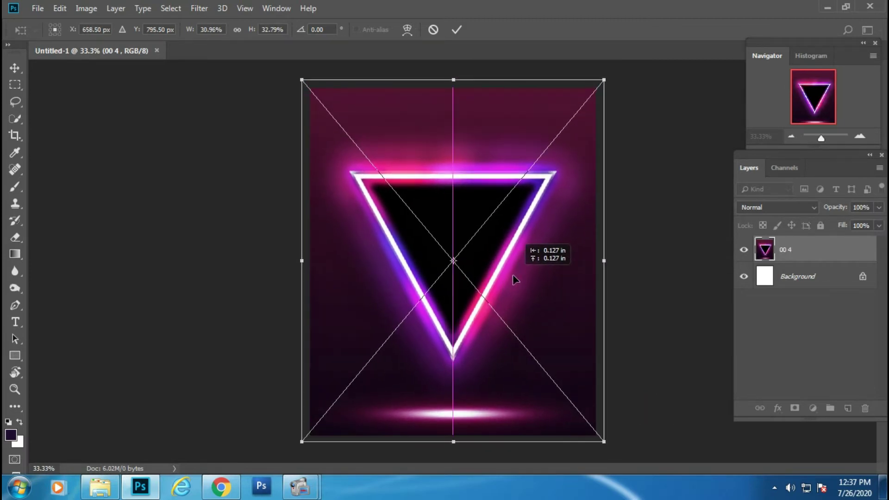
key("Return")
- Rasterize the '00 4' triangle layer
key("b")
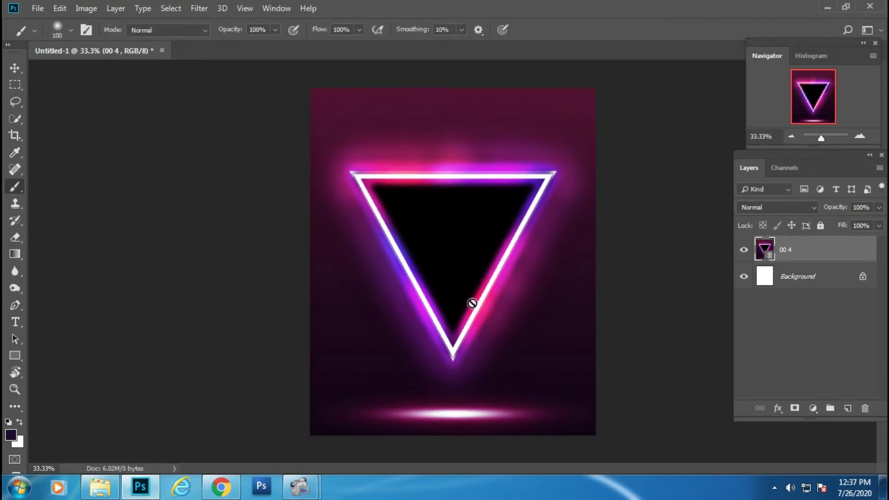
right_click(821, 249)
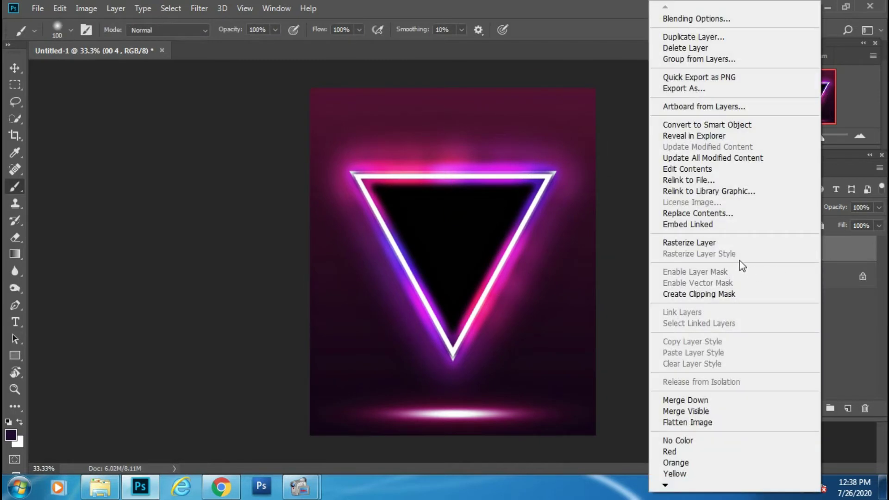
left_click(726, 242)
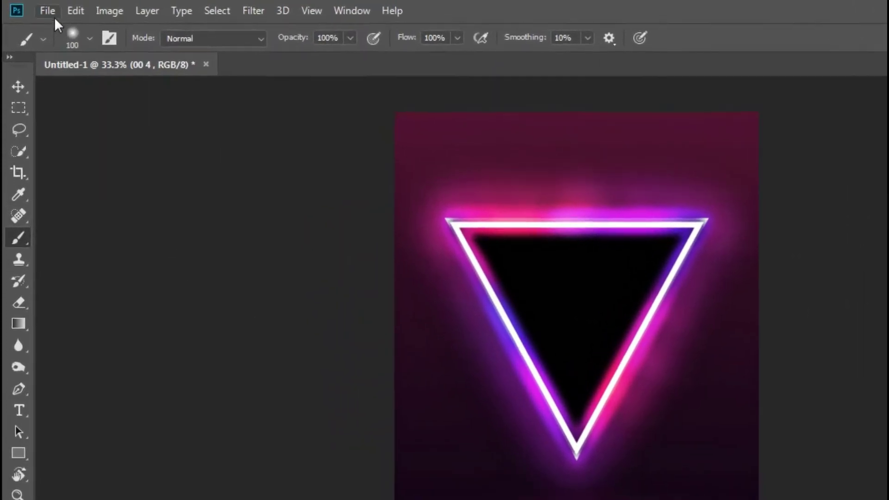
left_click(38, 9)
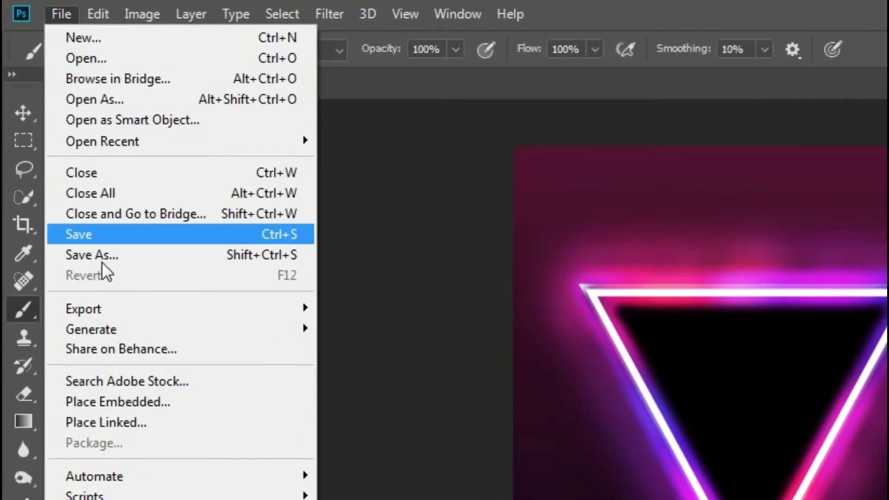
- Place the 'mihai-stefan copy' cut-out photo of the man as a linked file
left_click(125, 422)
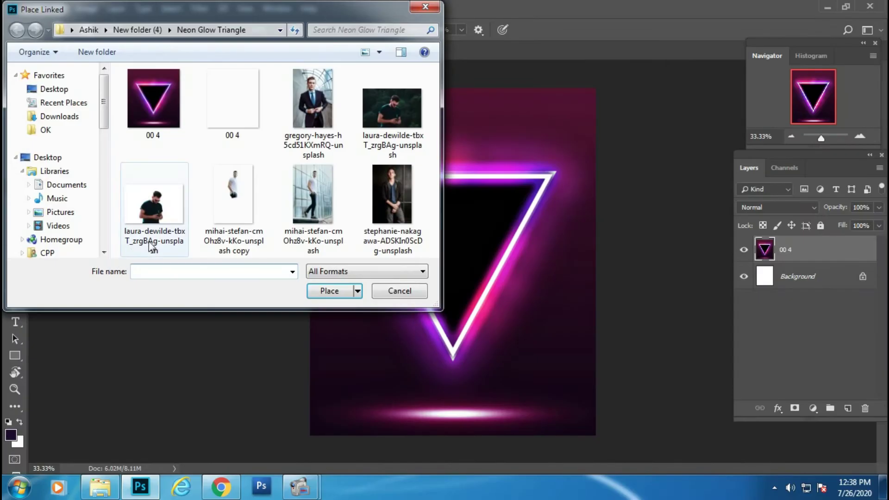
left_click(240, 190)
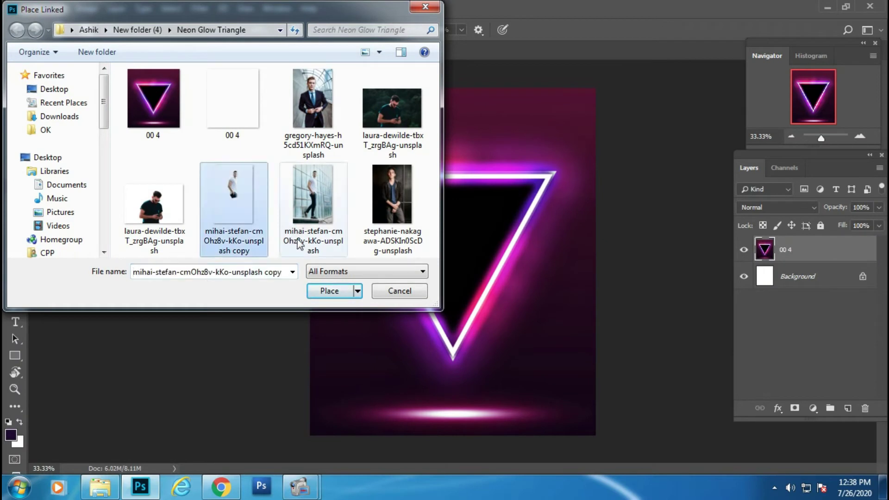
left_click(330, 291)
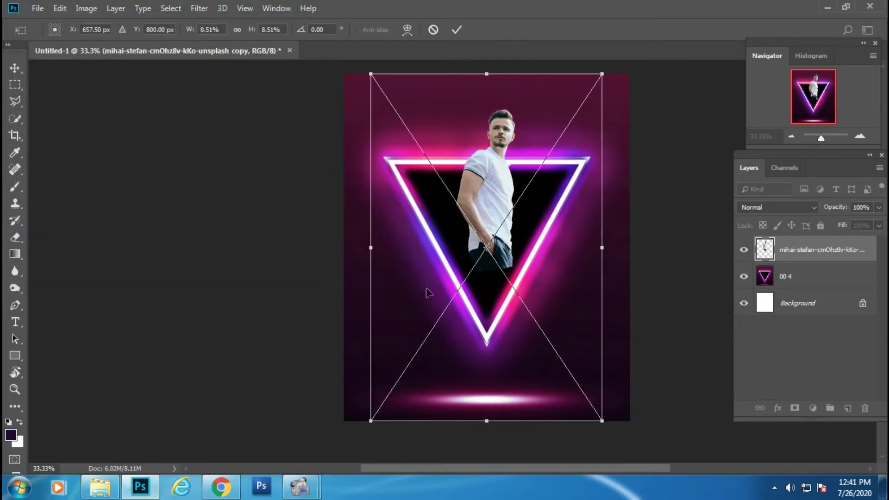
- Resize and position the man photo standing in front of the triangle
mouse_move(601, 420)
left_mouse_down()
mouse_move(708, 494)
mouse_move(729, 493)
left_mouse_up()
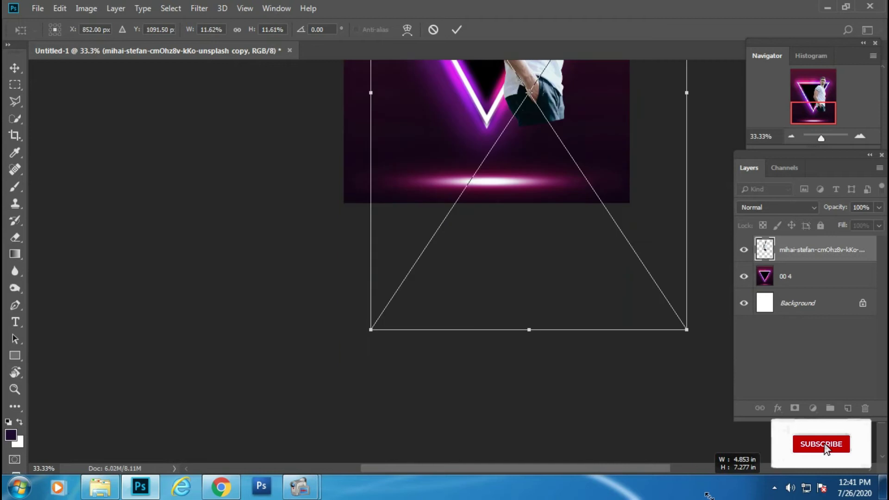
left_click_drag(490, 138, 443, 189)
key("ctrl+minus")
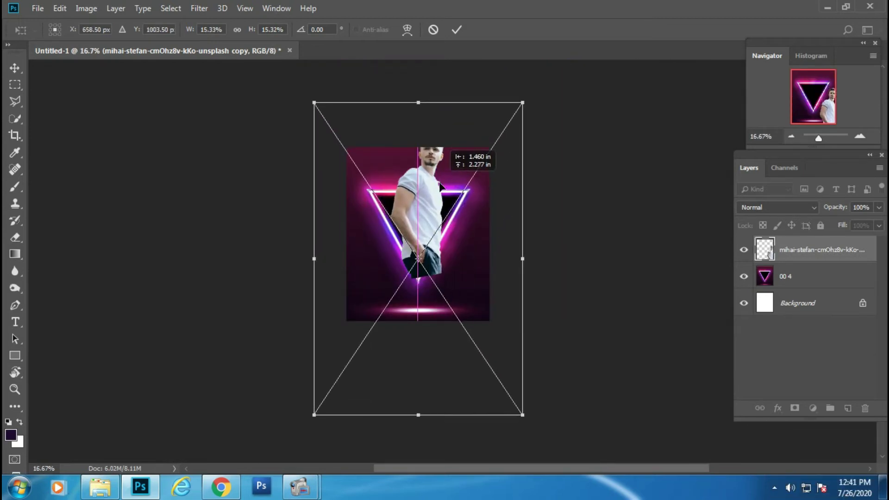
left_click_drag(522, 423, 533, 431)
left_click_drag(452, 278, 452, 265)
left_click_drag(528, 426, 519, 415)
left_click_drag(460, 293, 461, 297)
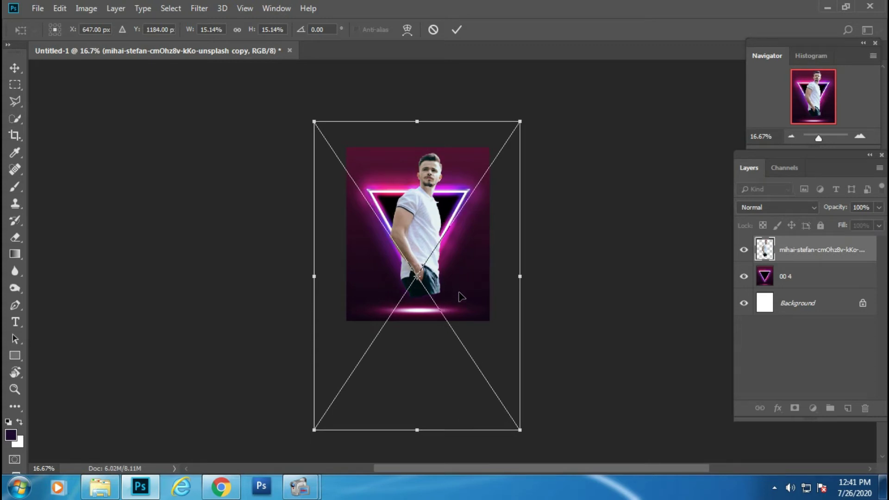
- Commit the man photo and lower its layer opacity to 36%
key("l")
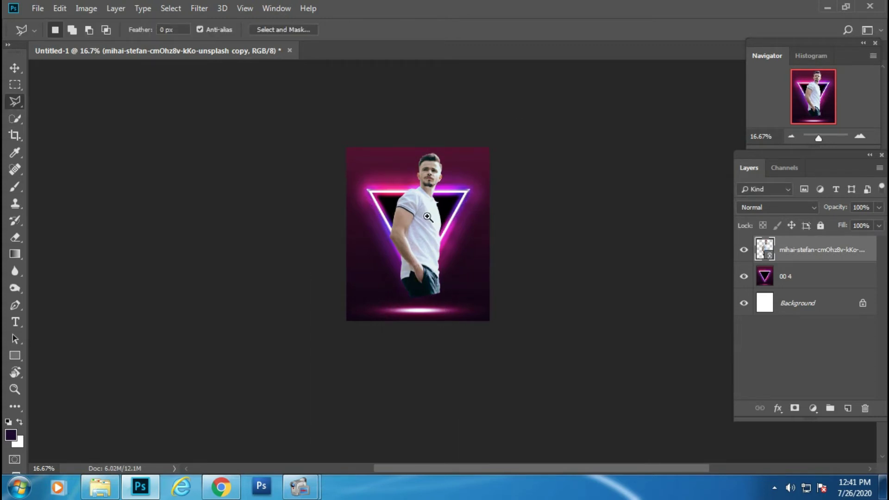
left_click(427, 216, "ctrl")
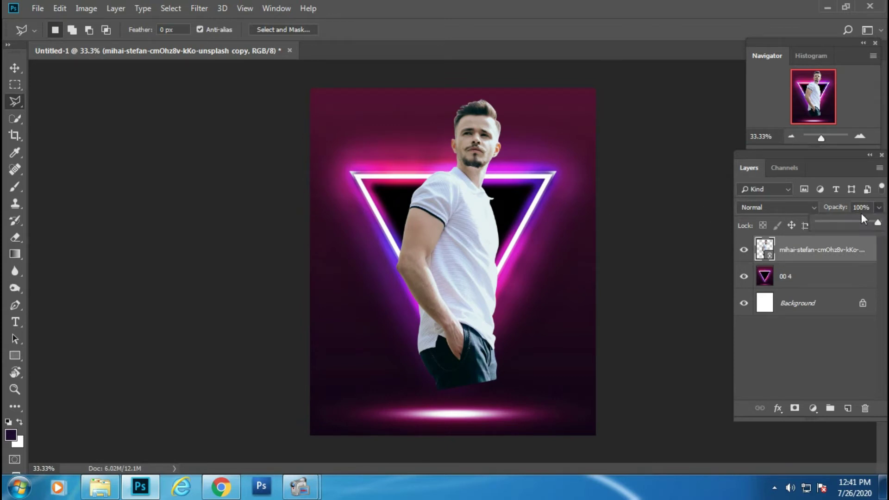
left_click(839, 222)
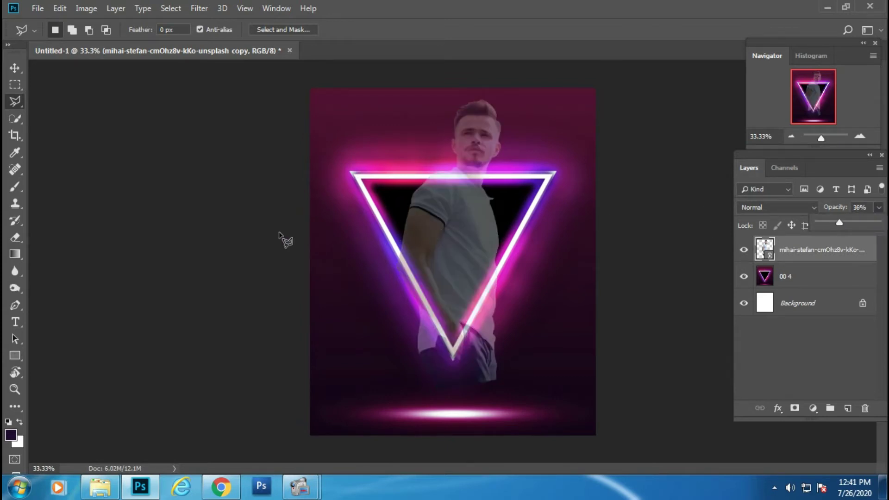
- Trace a Polygonal Lasso selection around the man's lower body over the triangle
right_click(15, 102)
left_click(55, 114)
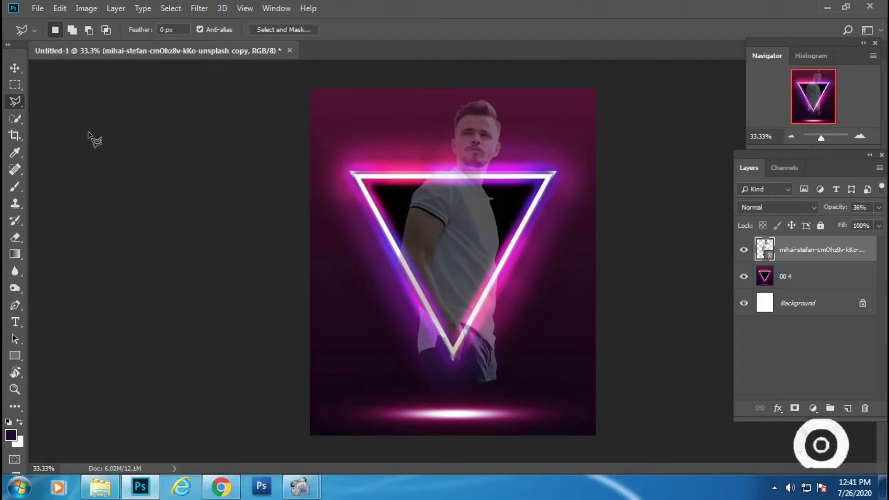
key("ctrl+plus")
key("ctrl+plus")
left_click(362, 243)
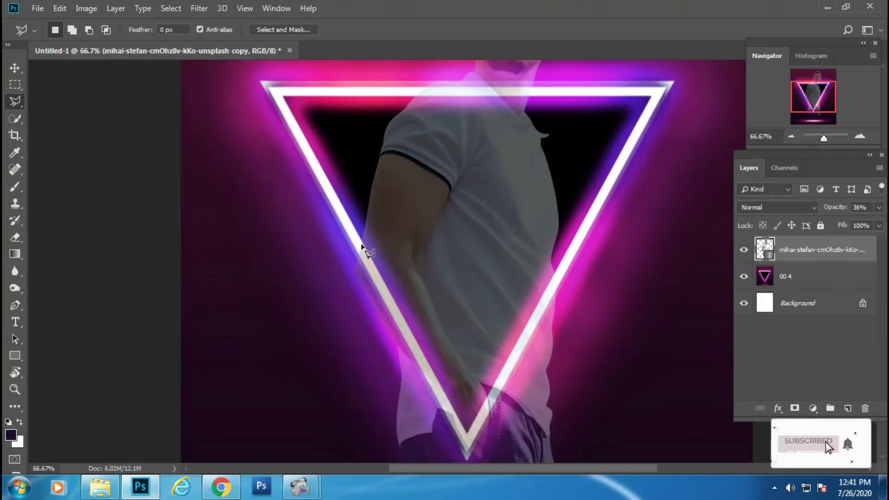
left_click(467, 434)
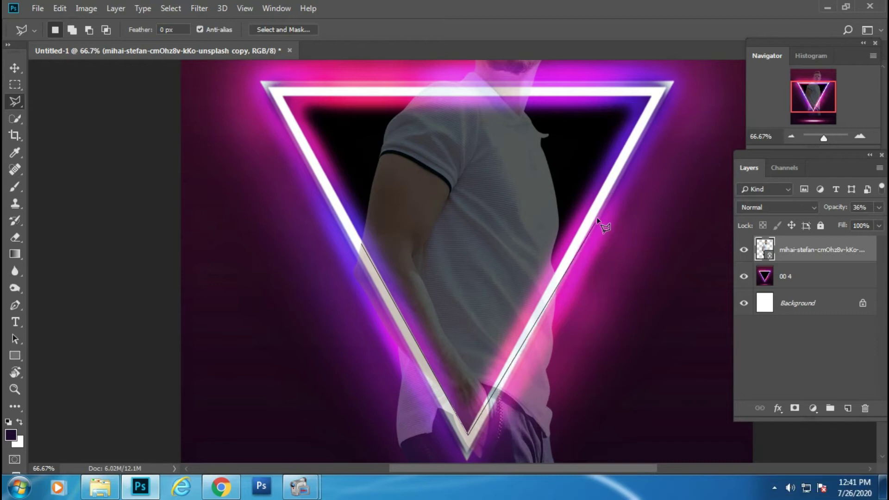
left_click(584, 225)
scroll(609, 332, "down", 3)
left_click(610, 386)
left_click(367, 373)
left_click(286, 142)
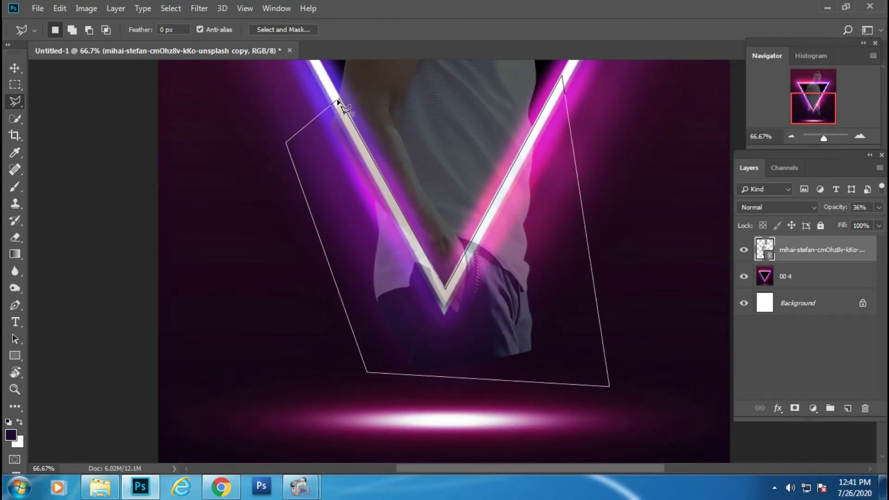
left_click(339, 99)
- Erase the man's lower body inside the selection, then deselect
key("ctrl+minus")
key("ctrl+minus")
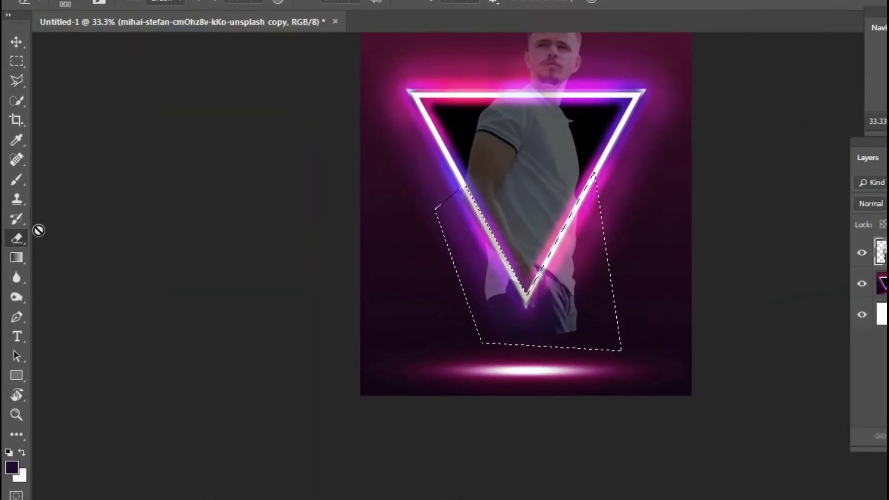
right_click(15, 237)
left_click(84, 242)
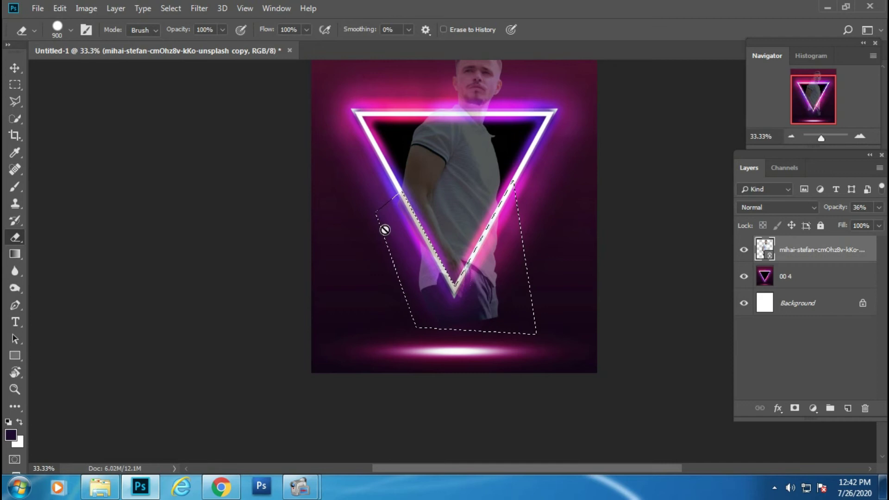
left_click_drag(431, 218, 467, 296)
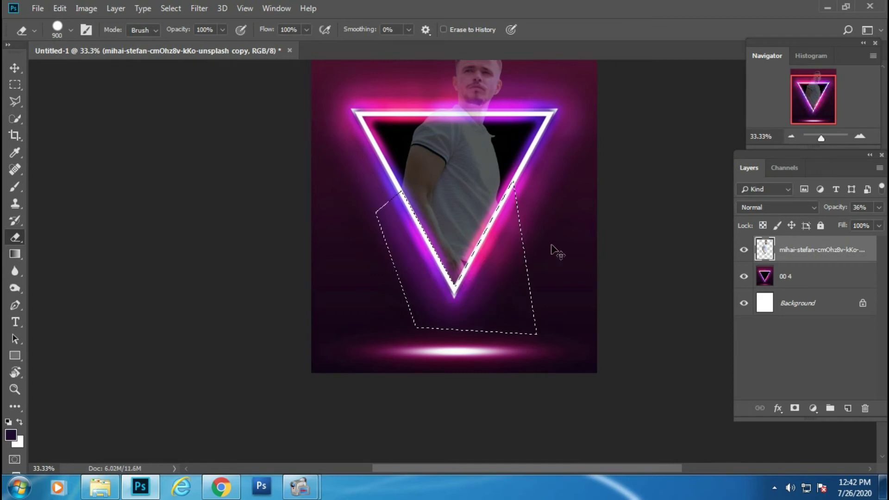
key("ctrl+d")
- Restore the man photo layer to 100% opacity
left_click_drag(492, 180, 717, 238)
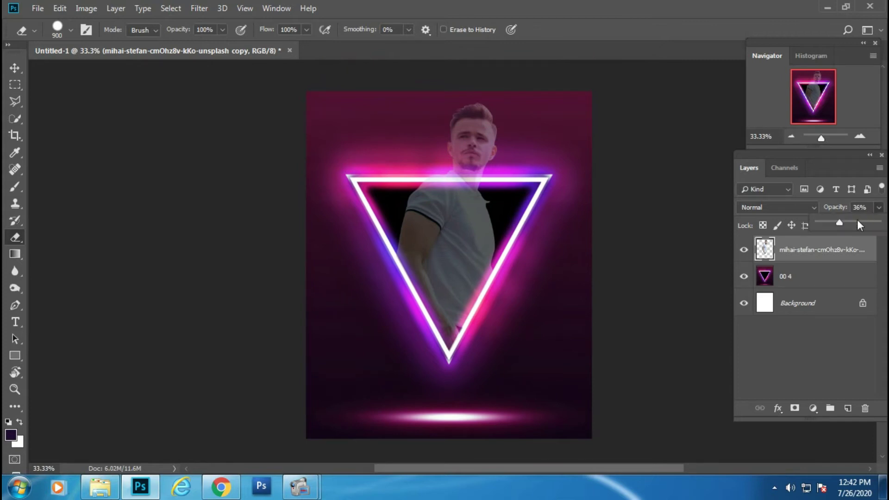
left_click(876, 221)
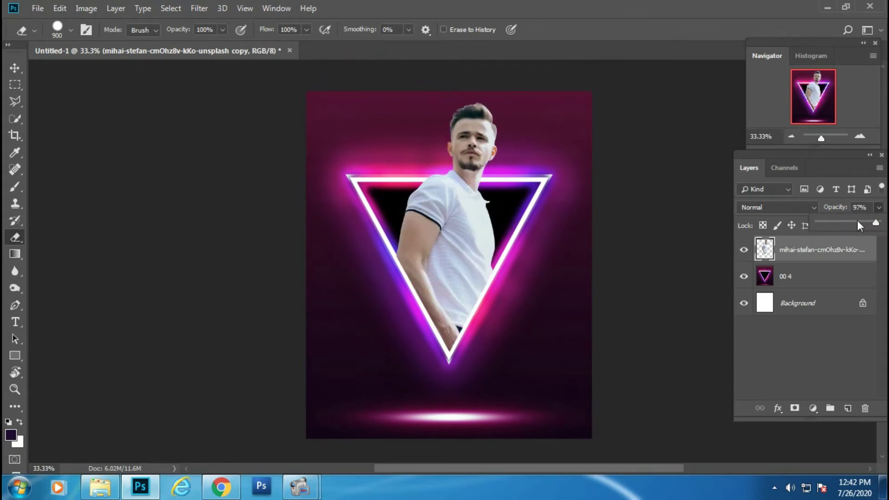
left_click_drag(854, 220, 879, 212)
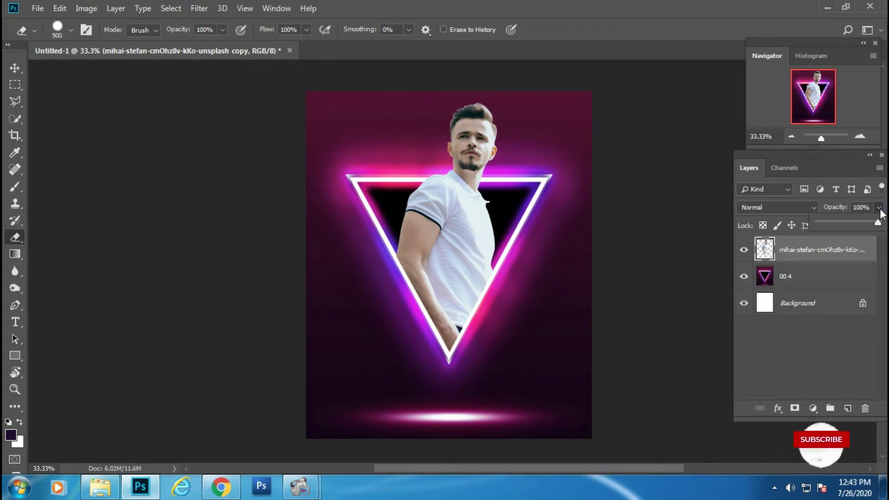
left_click(39, 9)
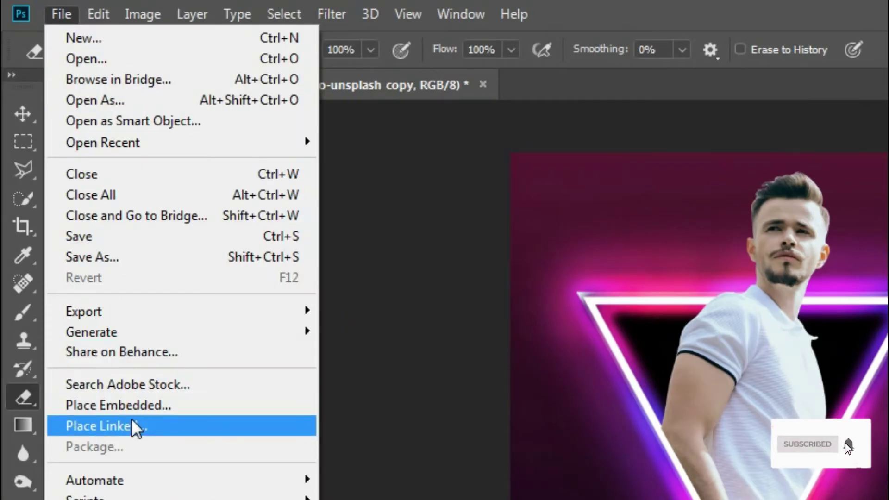
- Place the '00 4' drip overlay as a linked file
left_click(132, 424)
left_click(233, 106)
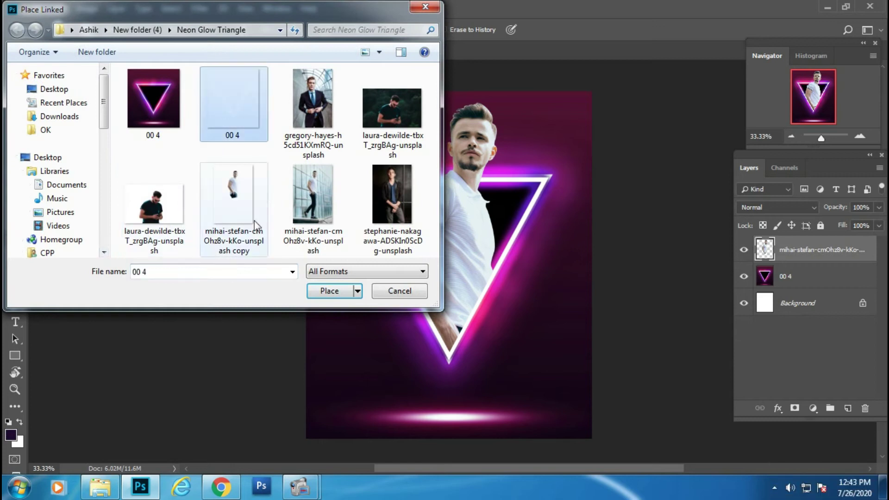
left_click(329, 291)
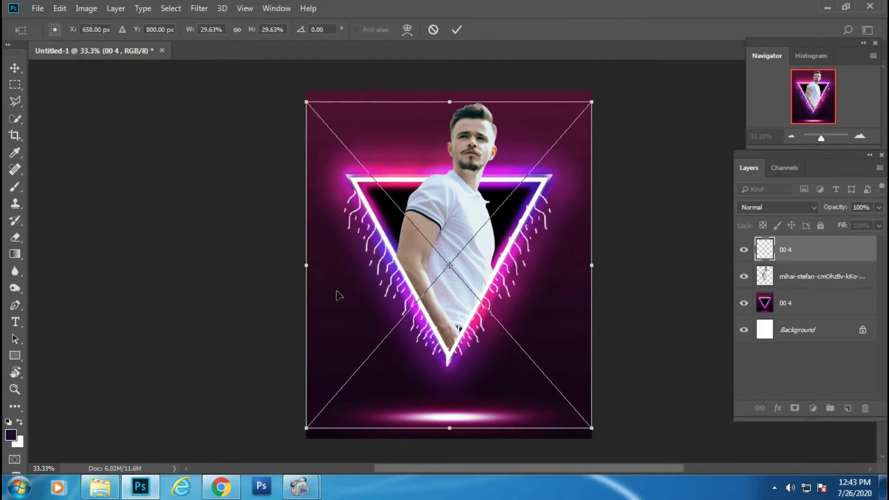
- Scale the drip overlay to fill the canvas and commit it
left_click_drag(591, 428, 551, 364)
left_click_drag(594, 98, 597, 95)
left_click_drag(551, 241, 551, 240)
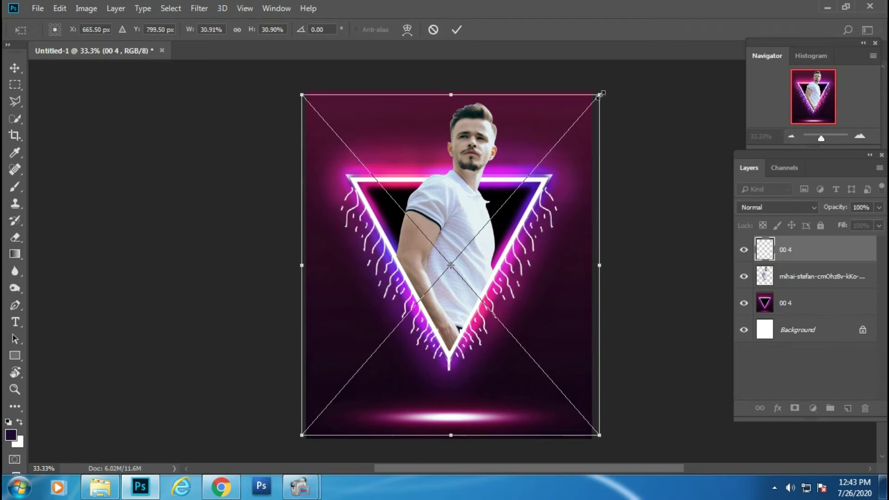
left_click_drag(599, 95, 600, 92)
key("Return")
- Rasterize the overlay layer and add a new empty layer above it
key("e")
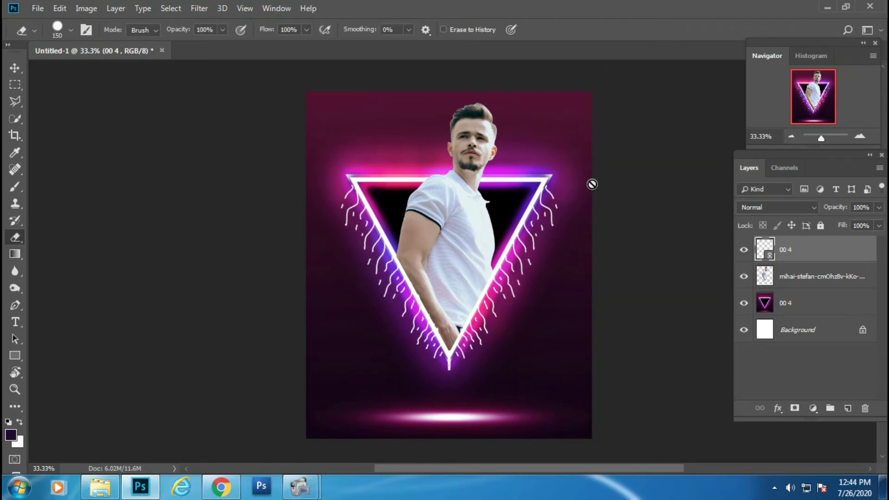
right_click(830, 251)
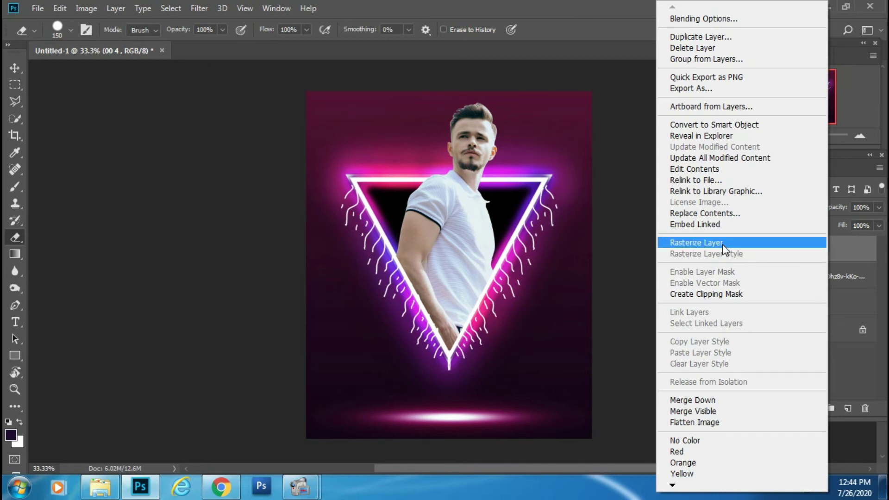
left_click(722, 242)
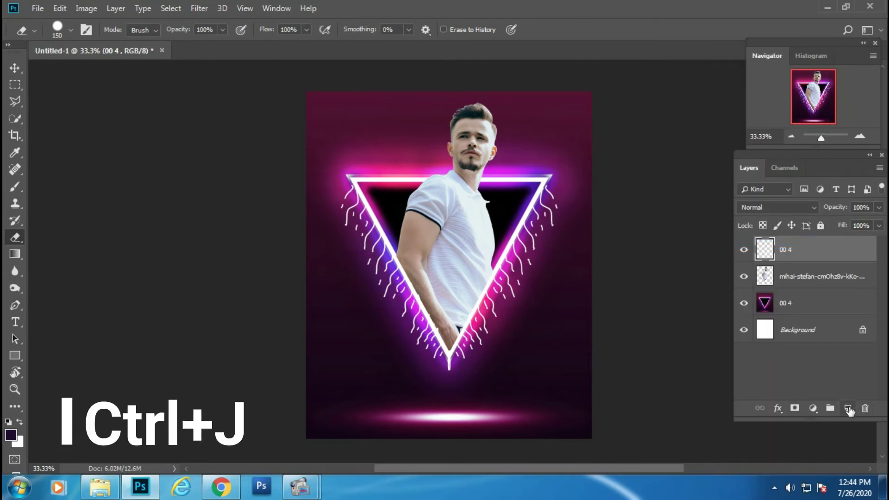
left_click(848, 409)
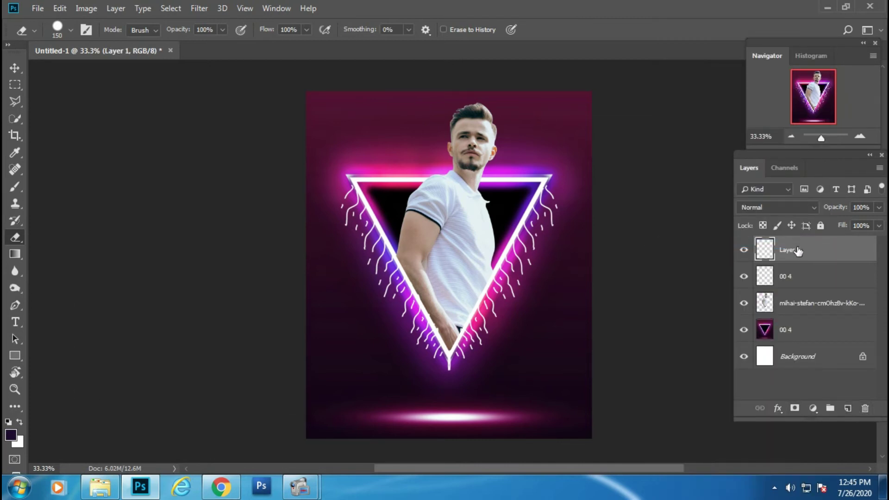
- Set the brush colour to a pink sampled from the triangle's glow
right_click(14, 186)
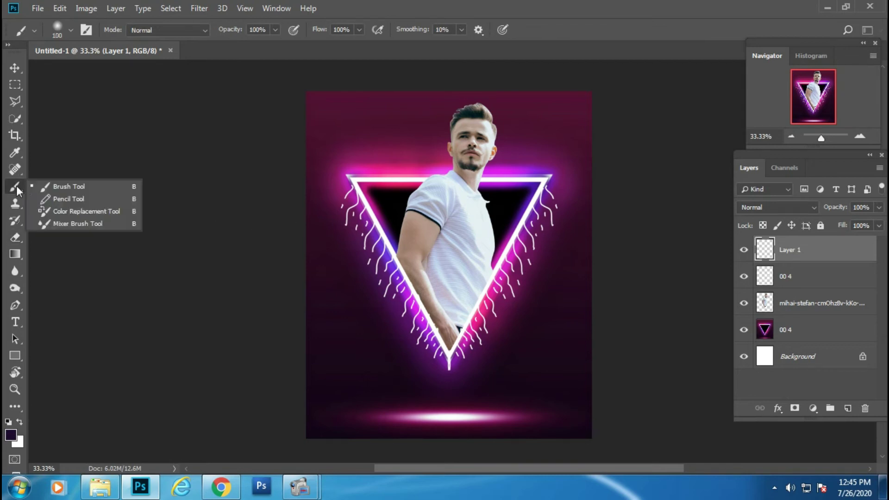
left_click(51, 183)
key("alt")
left_click(13, 433)
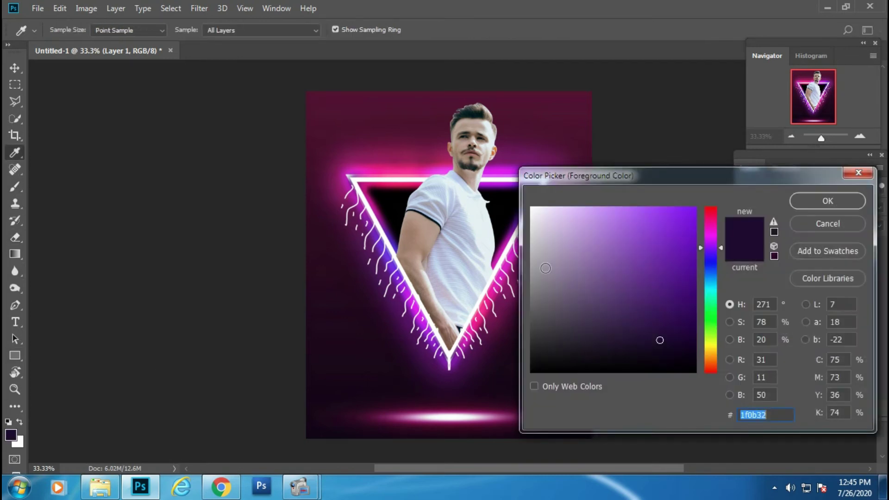
left_click_drag(394, 163, 401, 165)
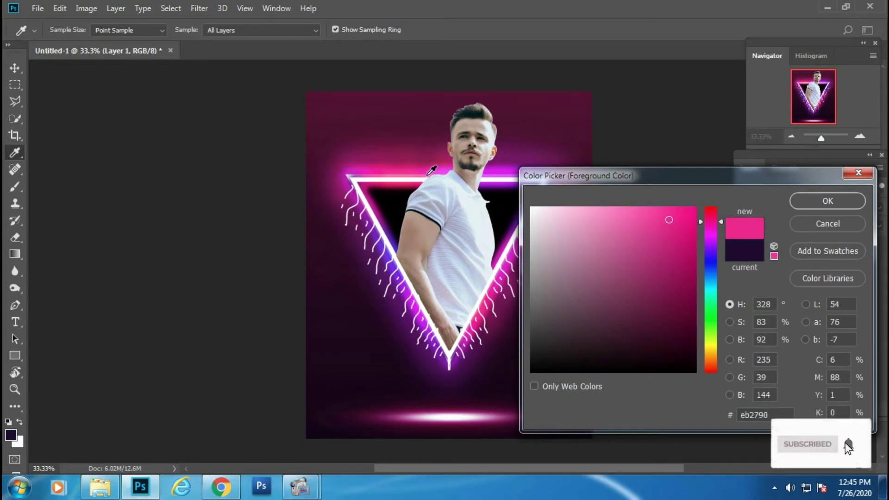
left_click(827, 200)
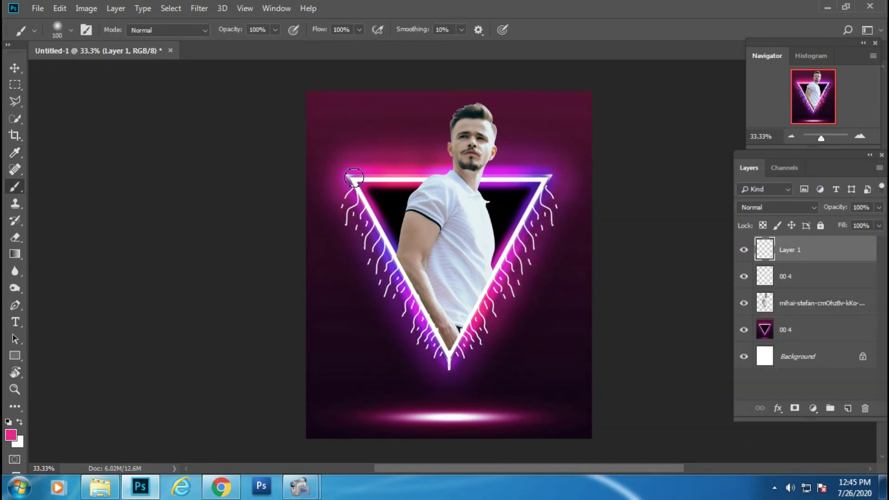
- Paint a broad pink band down the left side and blend Layer 1 in Overlay
mouse_move(314, 104)
left_mouse_down()
mouse_move(301, 83)
mouse_move(311, 373)
mouse_move(300, 407)
left_mouse_up()
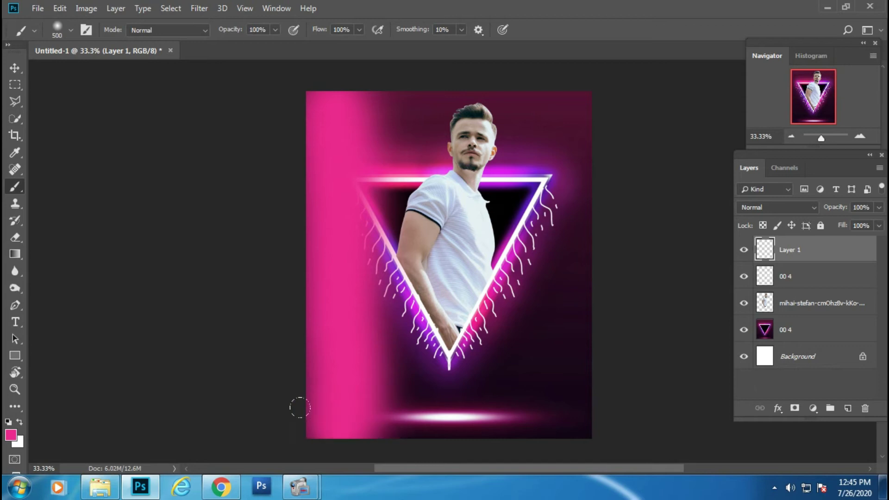
left_click(744, 250)
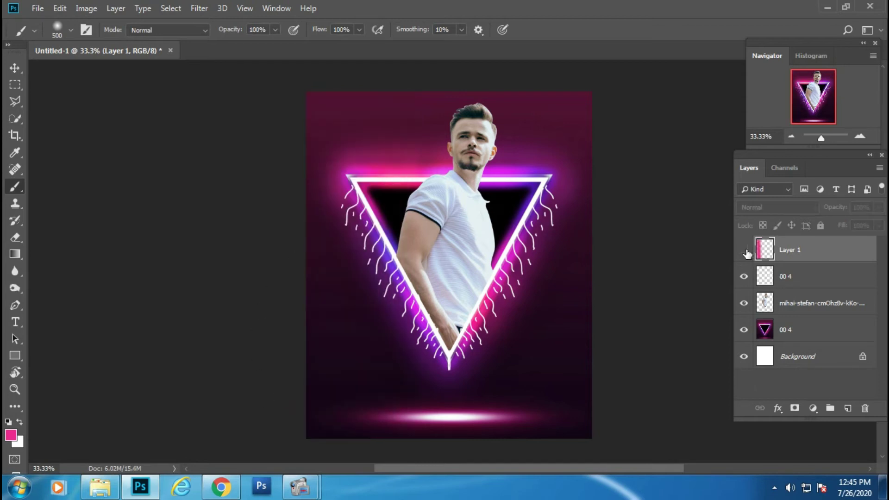
left_click(778, 207)
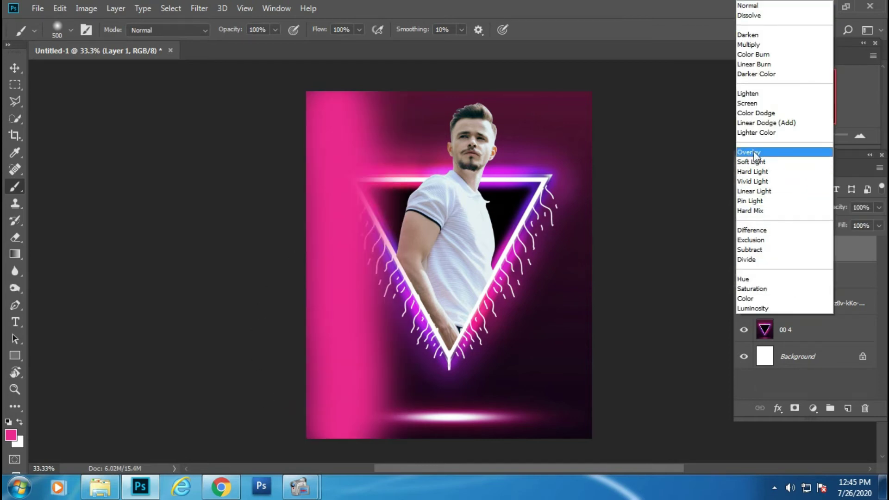
left_click(760, 152)
- Add Layer 2 and pick a bright purple brush colour from the canvas glow
key("ctrl+j")
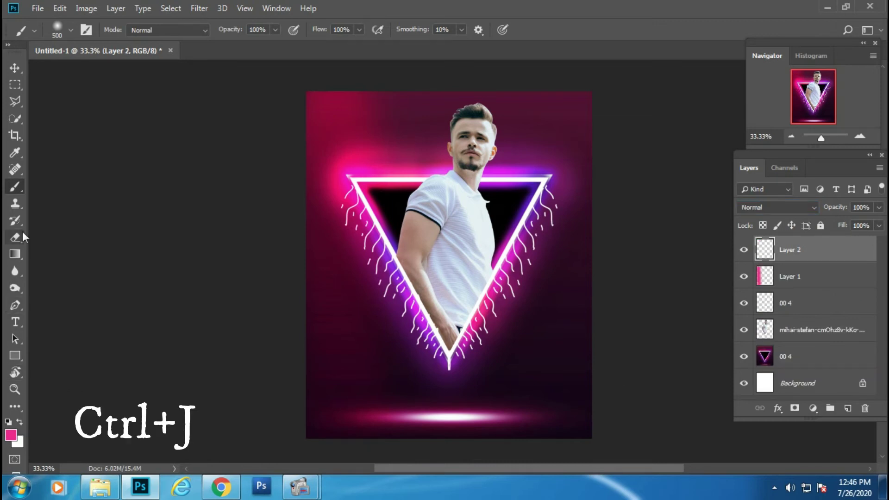
right_click(16, 187)
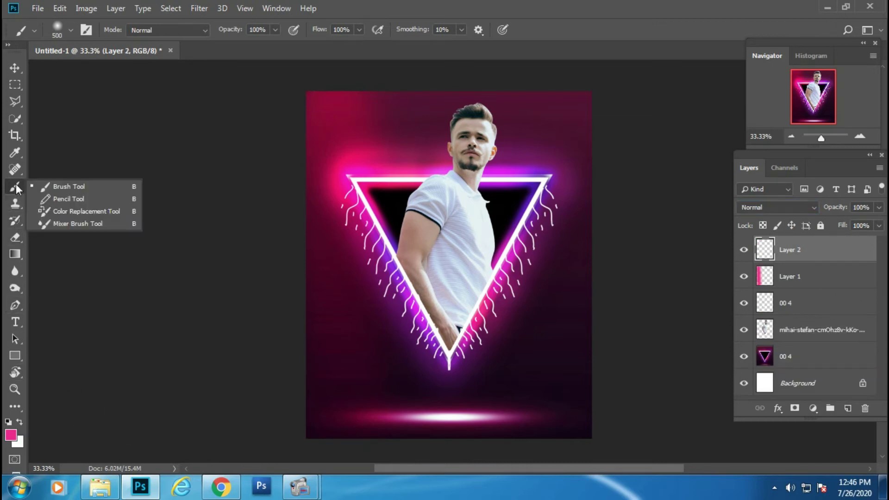
left_click(55, 186)
left_click(12, 436)
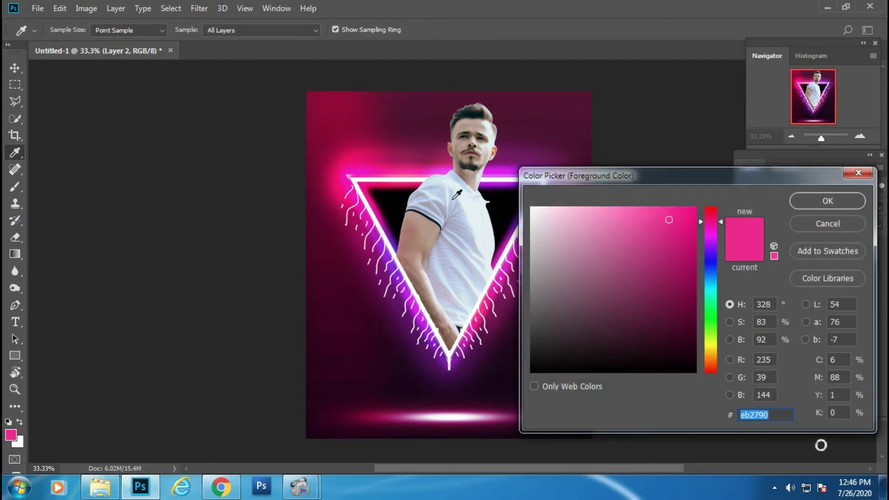
left_click(507, 165)
left_click(509, 163)
left_click(804, 202)
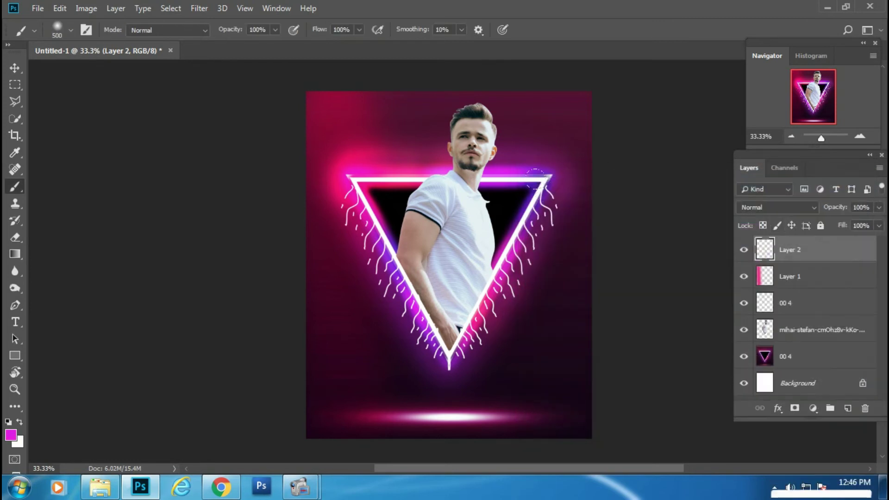
- Paint a magenta band down the right edge and set Layer 2 to Overlay
left_click_drag(521, 81, 539, 390)
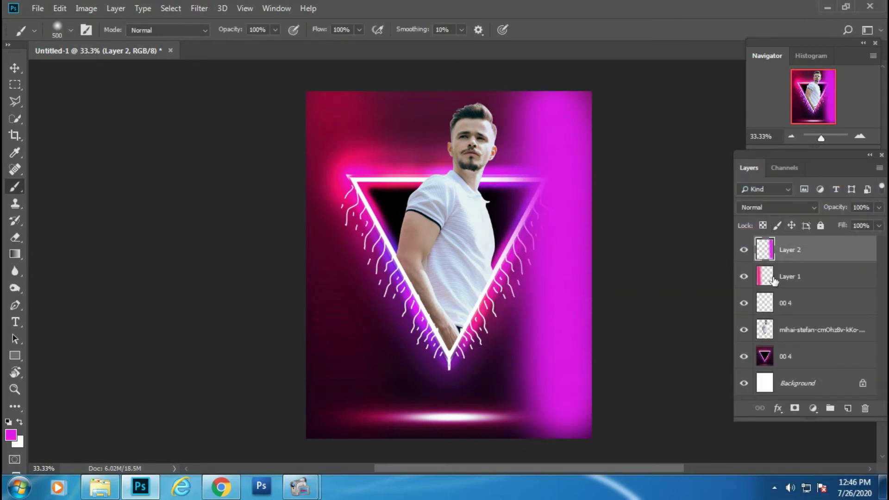
left_click(777, 207)
left_click(765, 152)
- Toggle layer visibility to compare, then select the man's photo layer
left_click(744, 276)
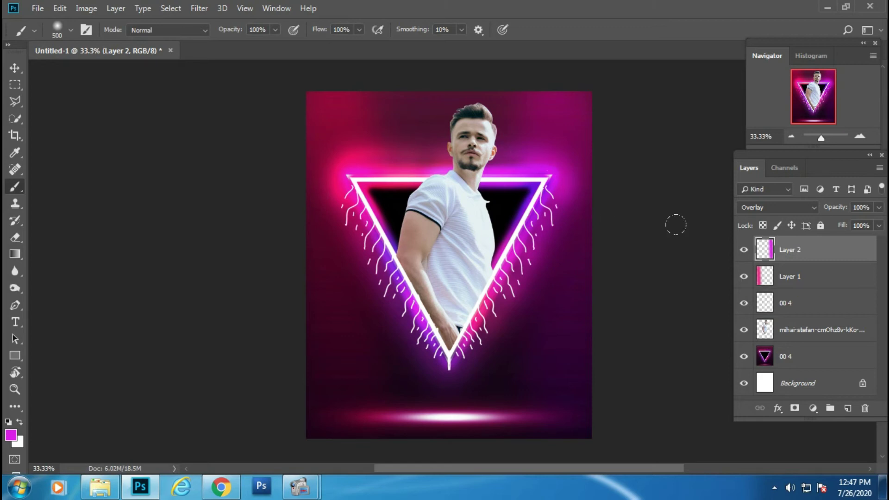
left_click(744, 304)
left_click(744, 330)
left_click(801, 335)
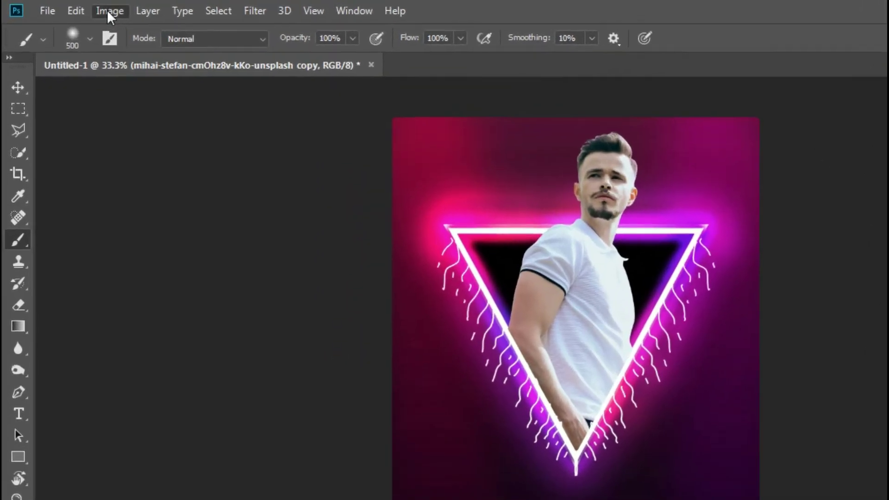
- Apply Selective Color to the photo: Reds cyan +100 and less black, Blacks slightly more black
left_click(87, 8)
mouse_move(155, 63)
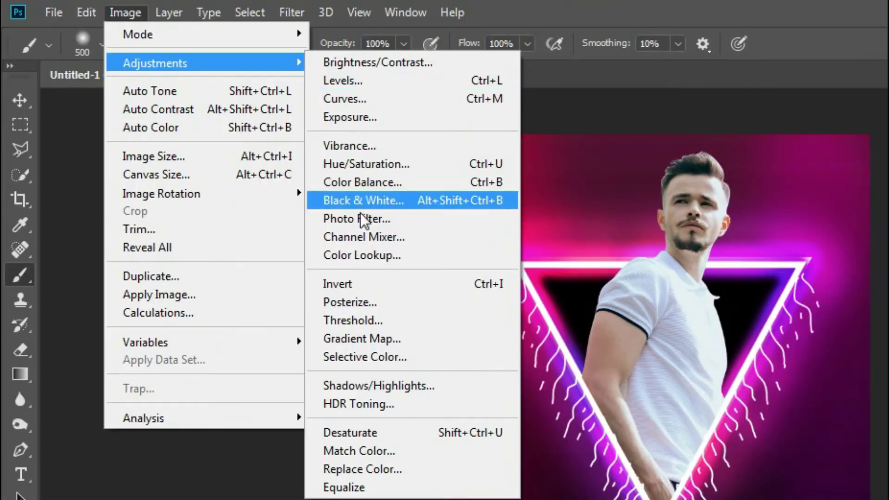
left_click(367, 351)
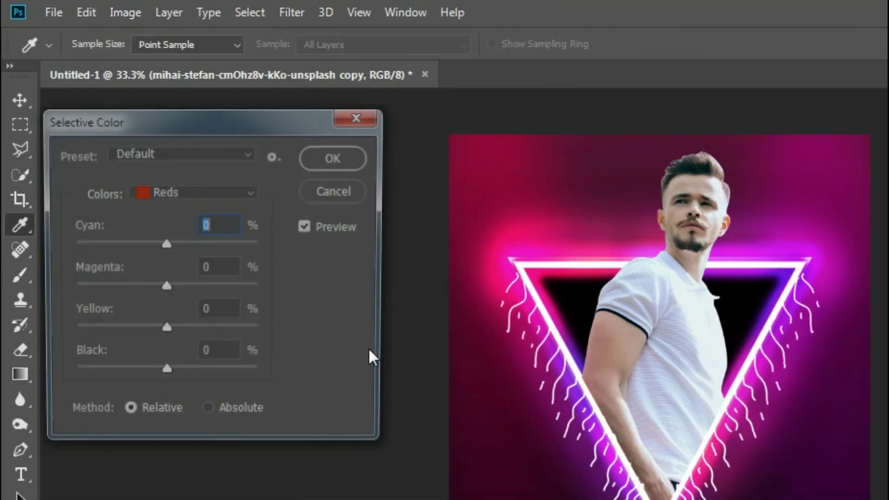
left_click_drag(113, 252, 96, 253)
left_click(108, 130)
left_click_drag(113, 165, 177, 165)
key("alt+9")
left_click_drag(114, 254, 116, 254)
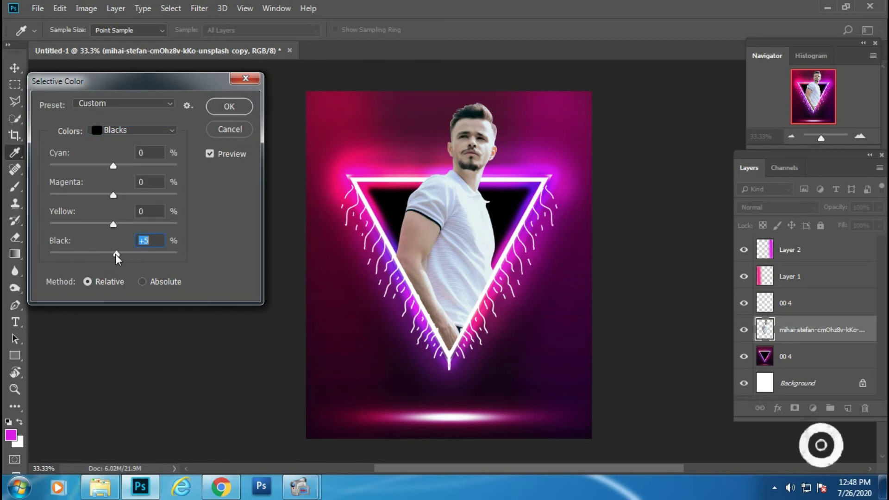
left_click(225, 111)
key("b")
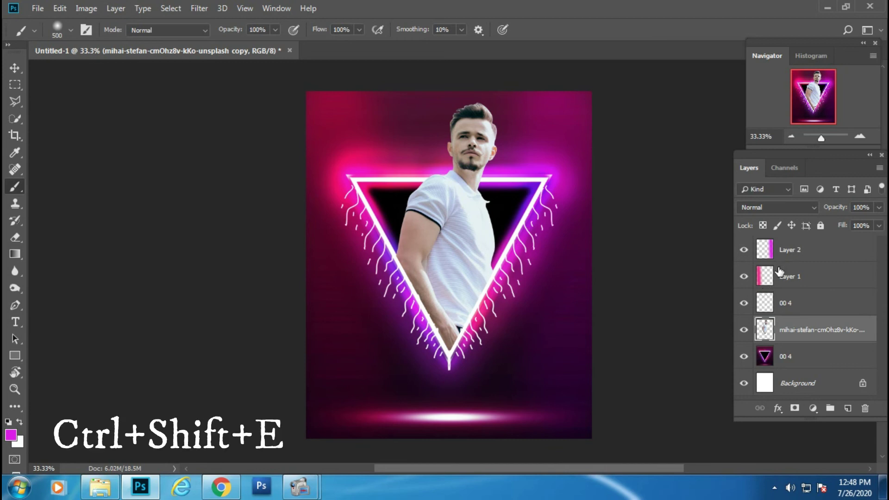
- Merge all visible layers into a new duplicate layer and add a Camera Raw edge vignette
key("ctrl+shift+e")
key("ctrl+j")
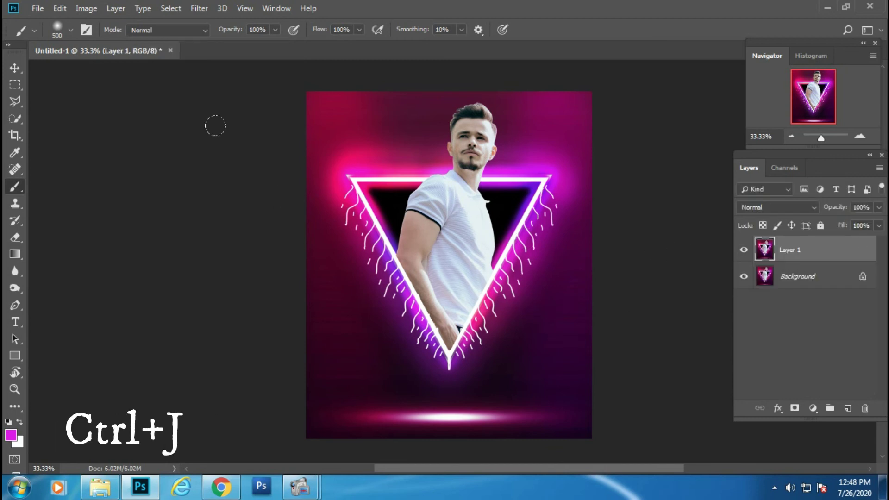
left_click(198, 8)
left_click(221, 87)
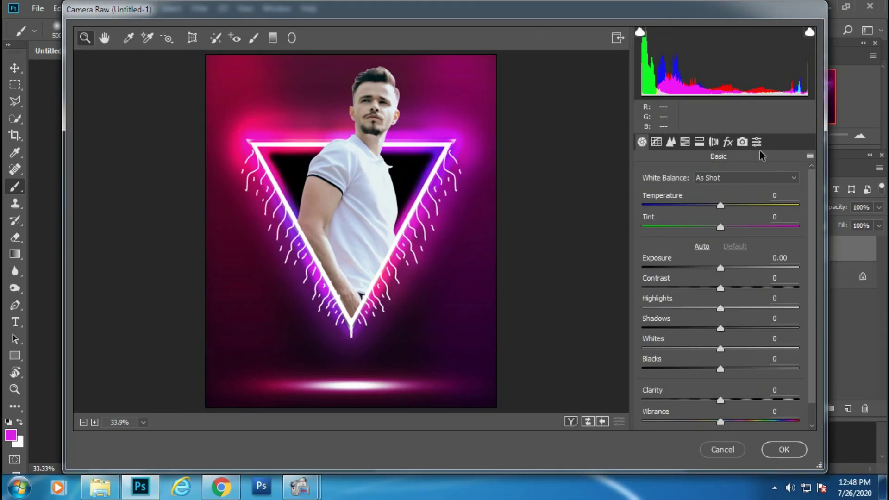
left_click(728, 142)
left_click(699, 357)
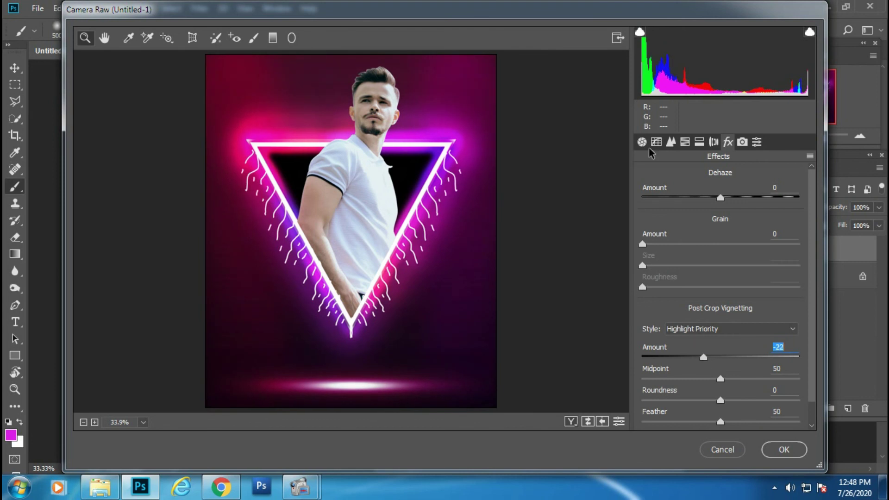
- Set Camera Calibration blue primary hue to -74 and red primary hue to -14, then apply
left_click(642, 142)
left_click(742, 141)
left_click_drag(724, 387, 666, 388)
mouse_move(724, 287)
left_mouse_down()
mouse_move(754, 284)
mouse_move(708, 284)
mouse_move(780, 259)
left_mouse_up()
double_click(677, 267)
left_click_drag(677, 266, 713, 267)
key("Return")
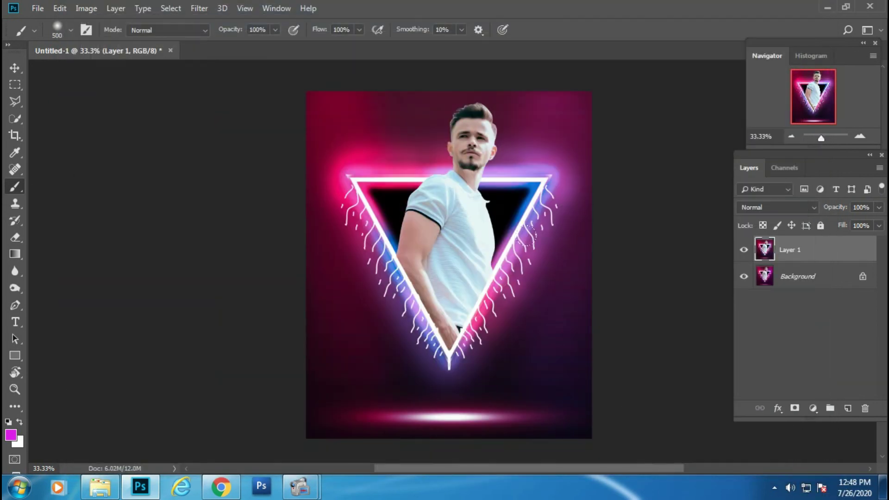
- Compare Layer 1 before and after, merge it into the background, and save as JPEG
left_click(743, 250)
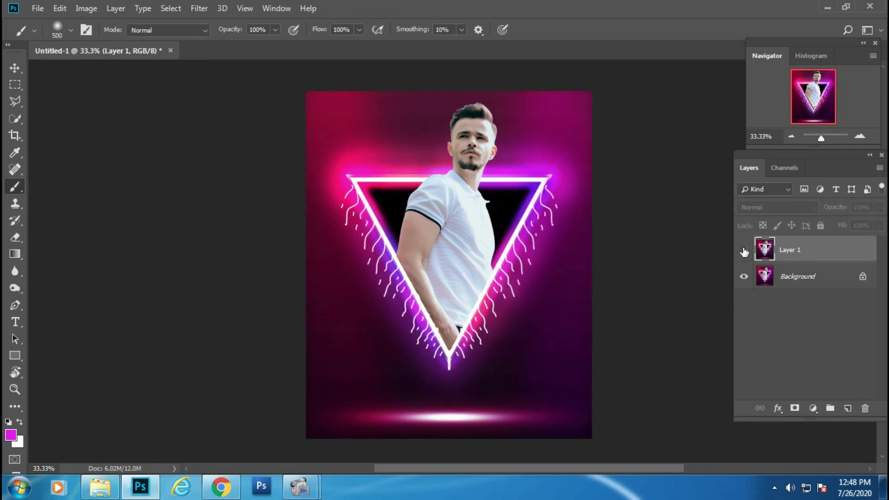
left_click(743, 251)
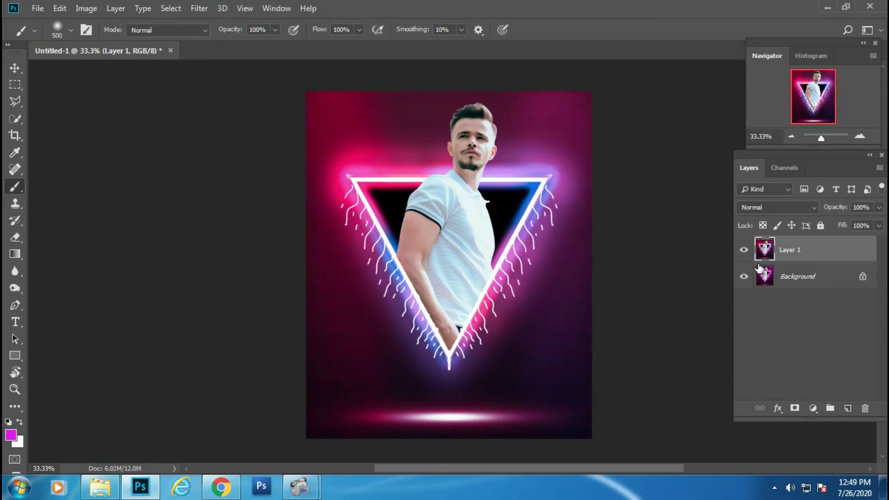
key("ctrl+e")
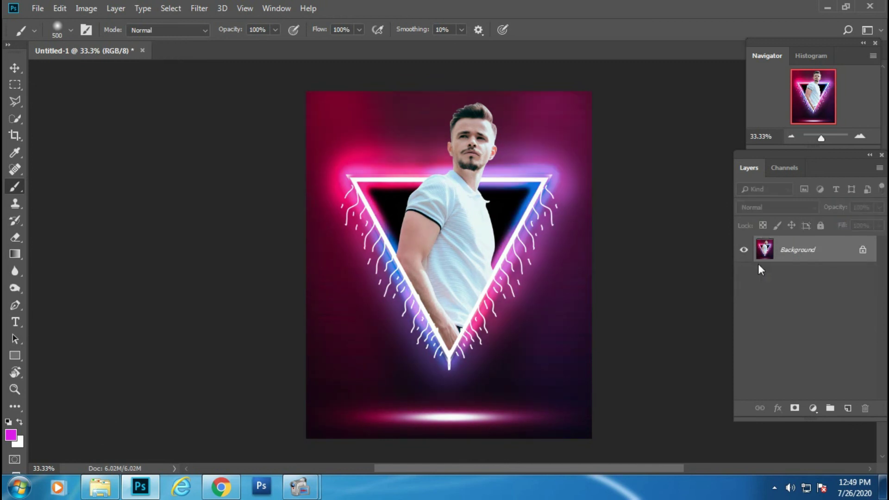
key("ctrl+shift+s")
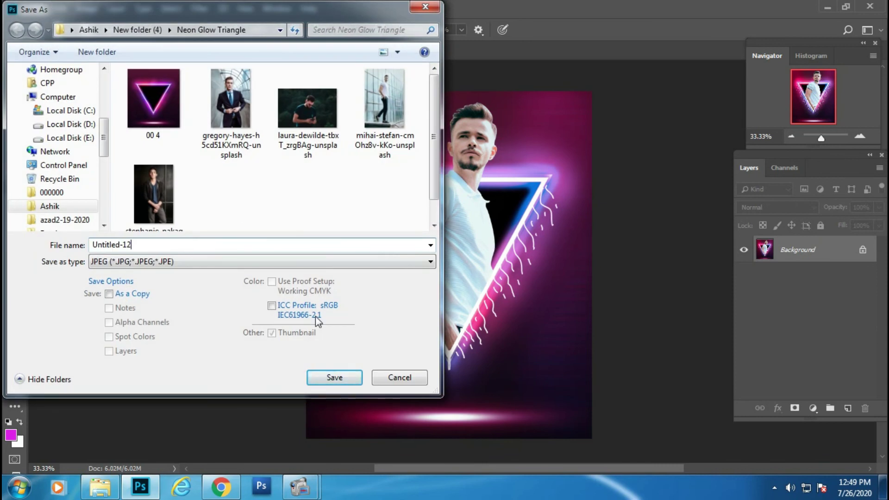
key("Return")
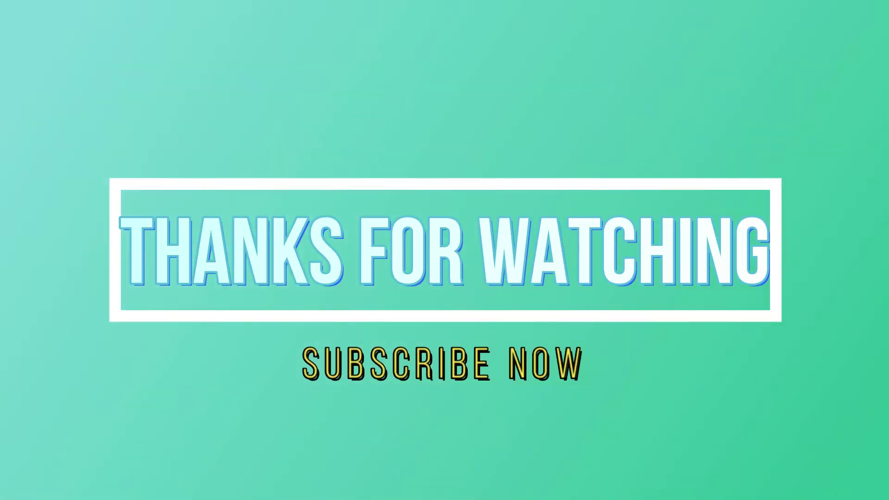